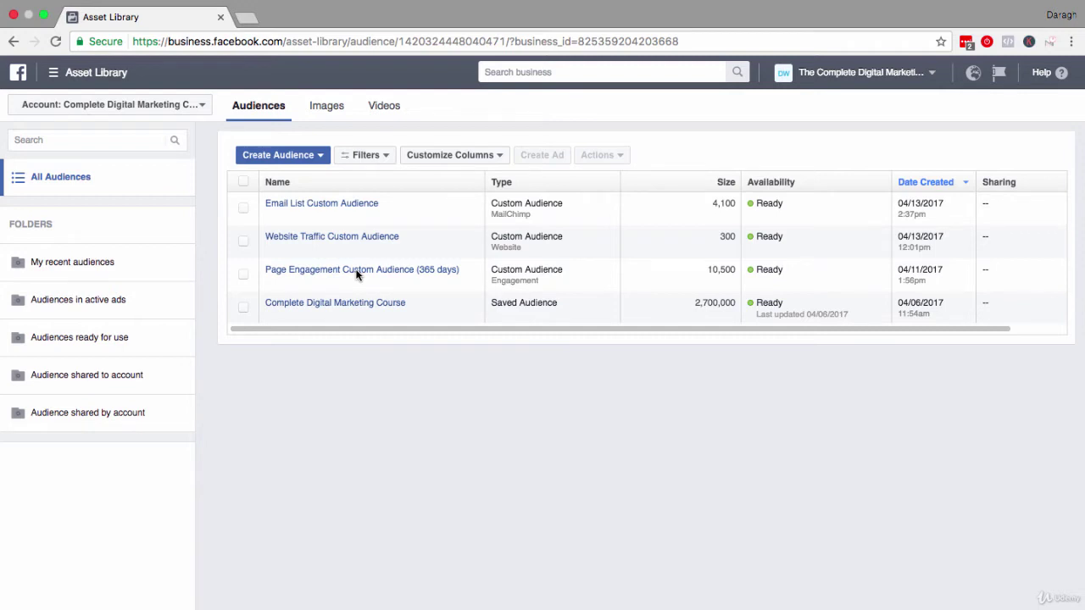
pyautogui.moveTo(709, 272); pyautogui.dragTo(738, 270)
pyautogui.click(729, 346)
pyautogui.moveTo(711, 204); pyautogui.dragTo(735, 237)
pyautogui.click(669, 370)
pyautogui.click(53, 73)
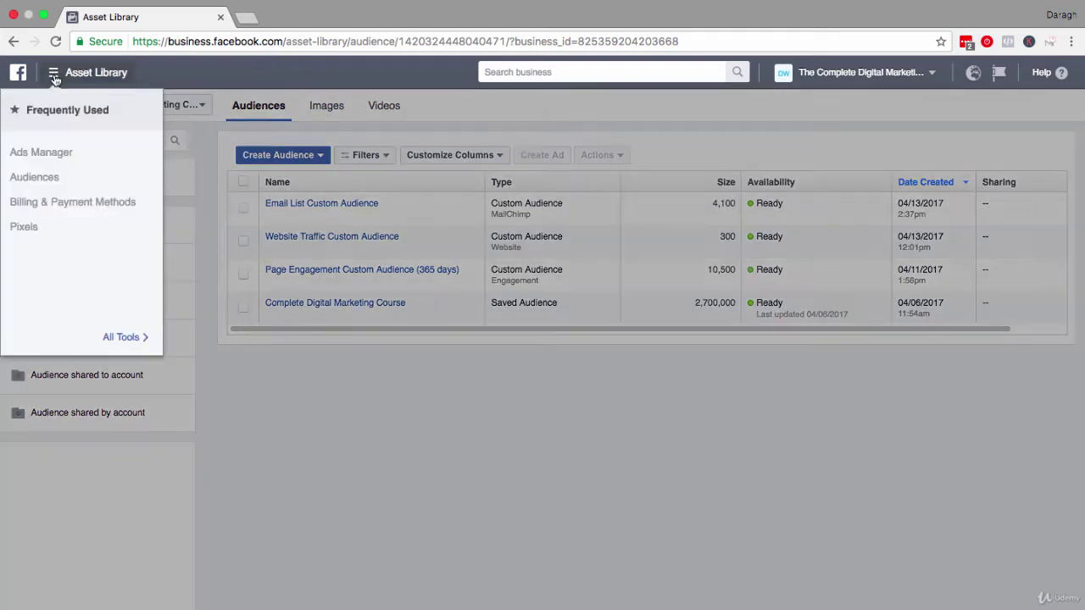
pyautogui.click(355, 466)
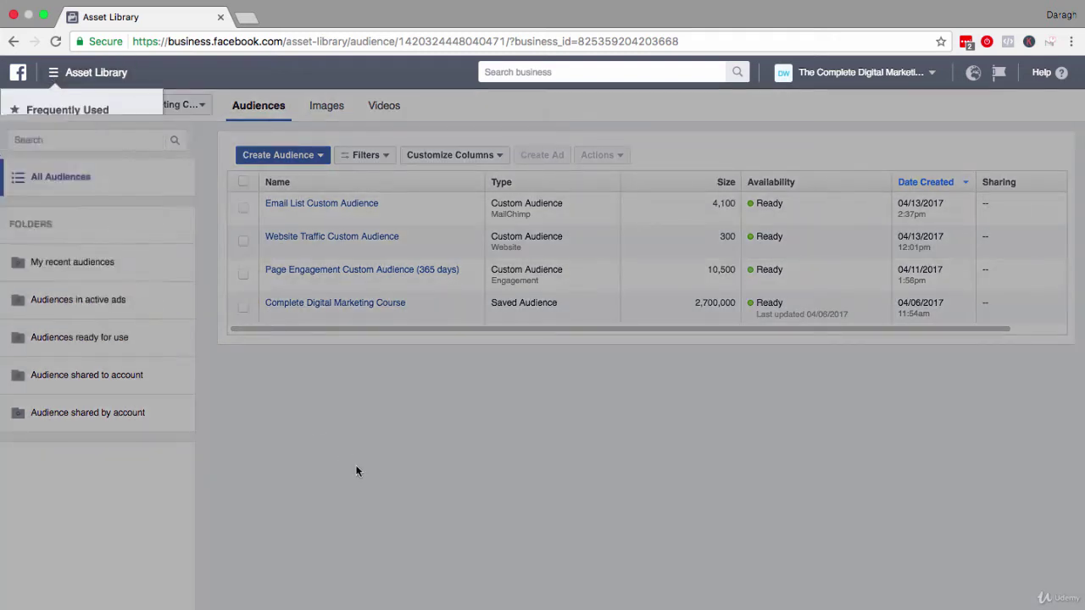
# - Start a new custom audience based on Facebook engagement, using Page as the engagement source
pyautogui.click(321, 156)
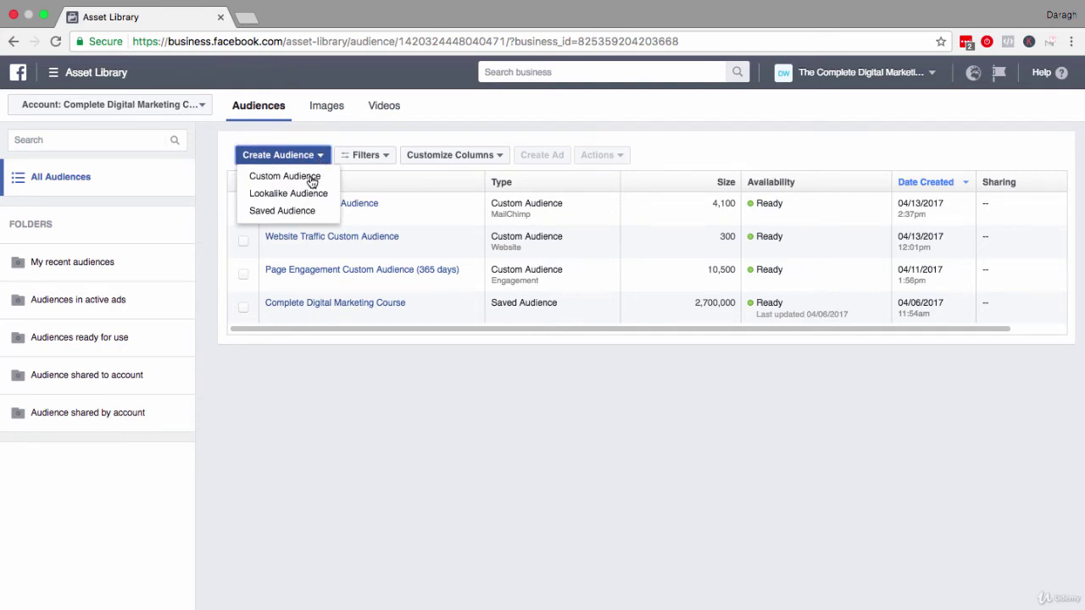
pyautogui.click(309, 178)
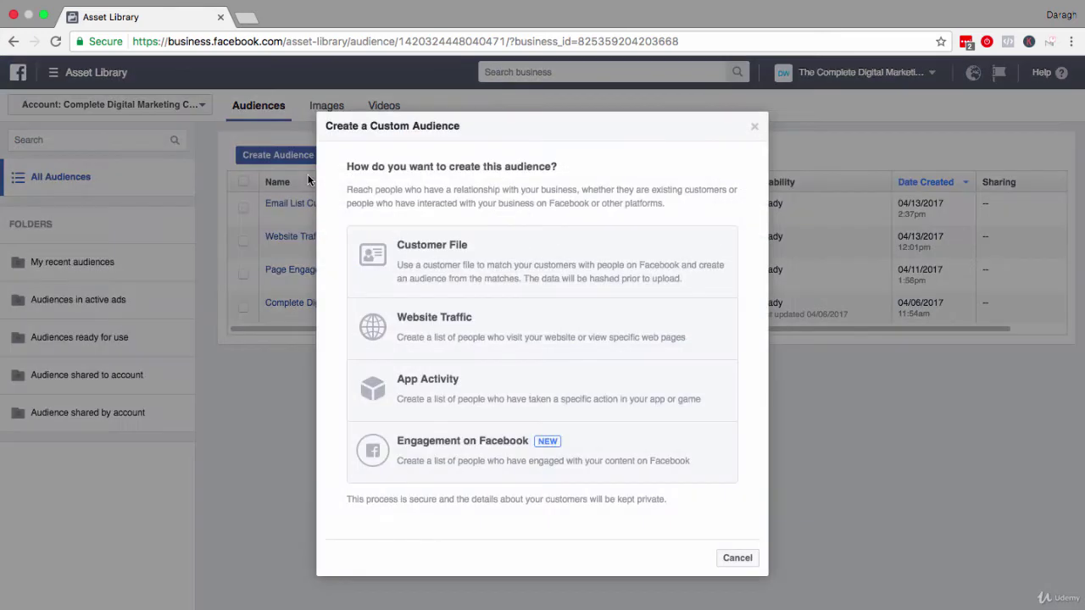
pyautogui.click(472, 452)
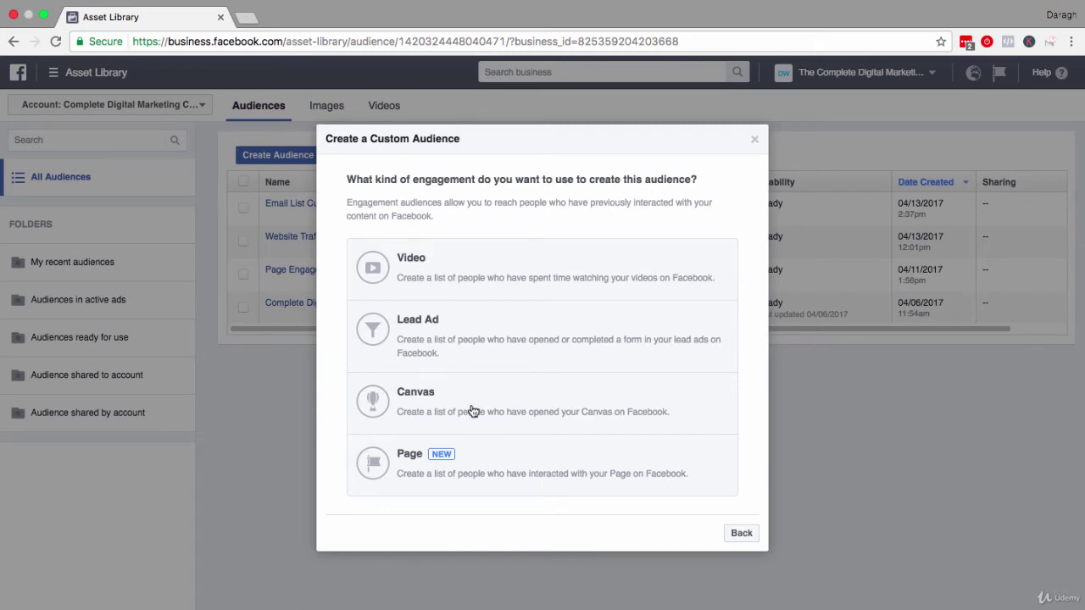
pyautogui.click(500, 455)
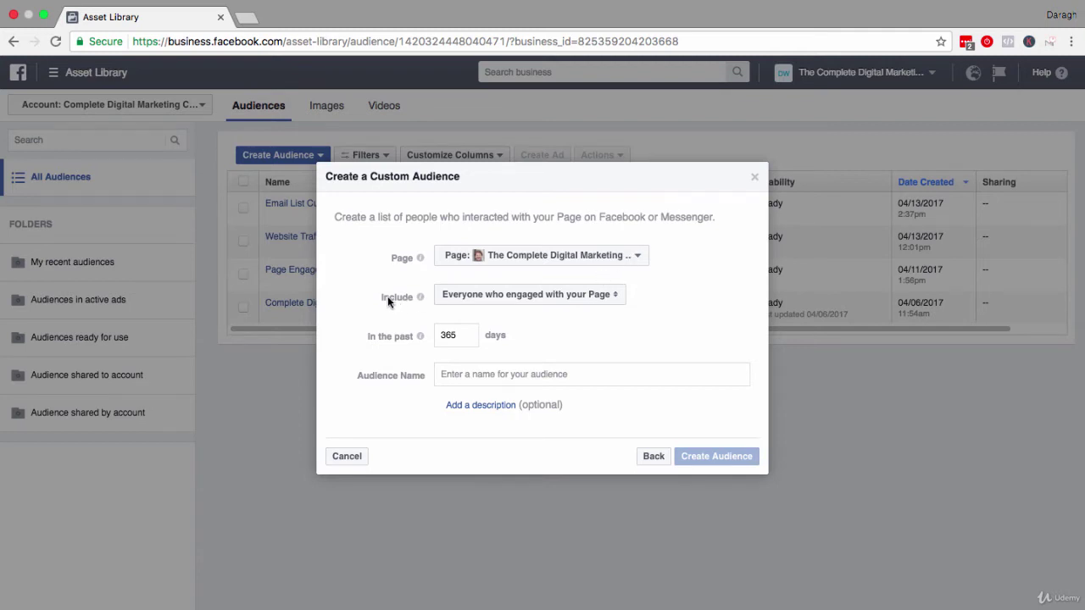
# - Review the engagement types offered for the Include setting, keeping Everyone who engaged with your Page
pyautogui.moveTo(387, 302); pyautogui.dragTo(415, 304)
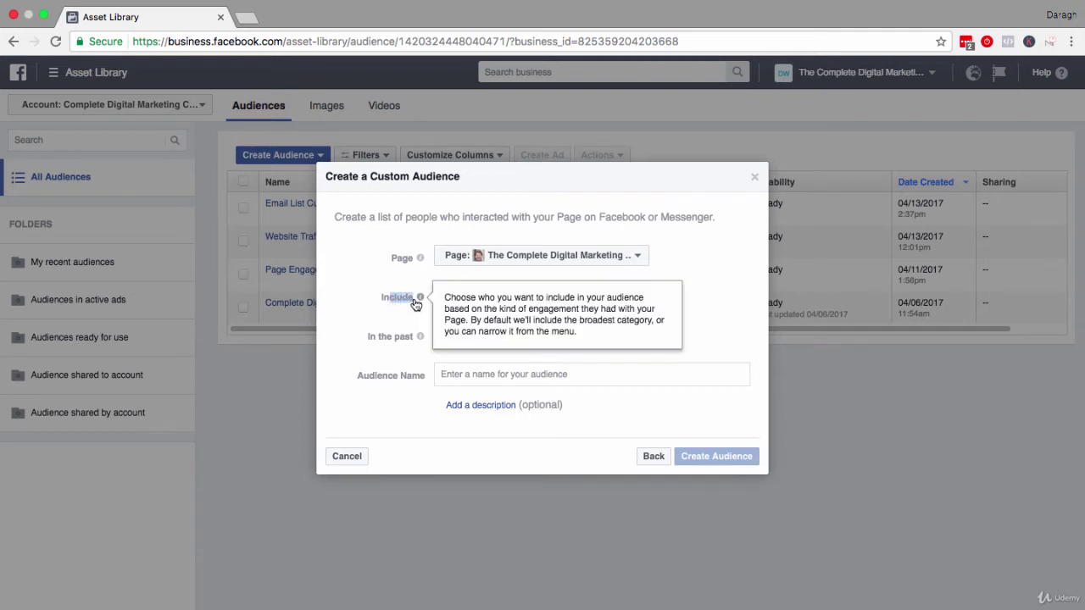
pyautogui.click(388, 300)
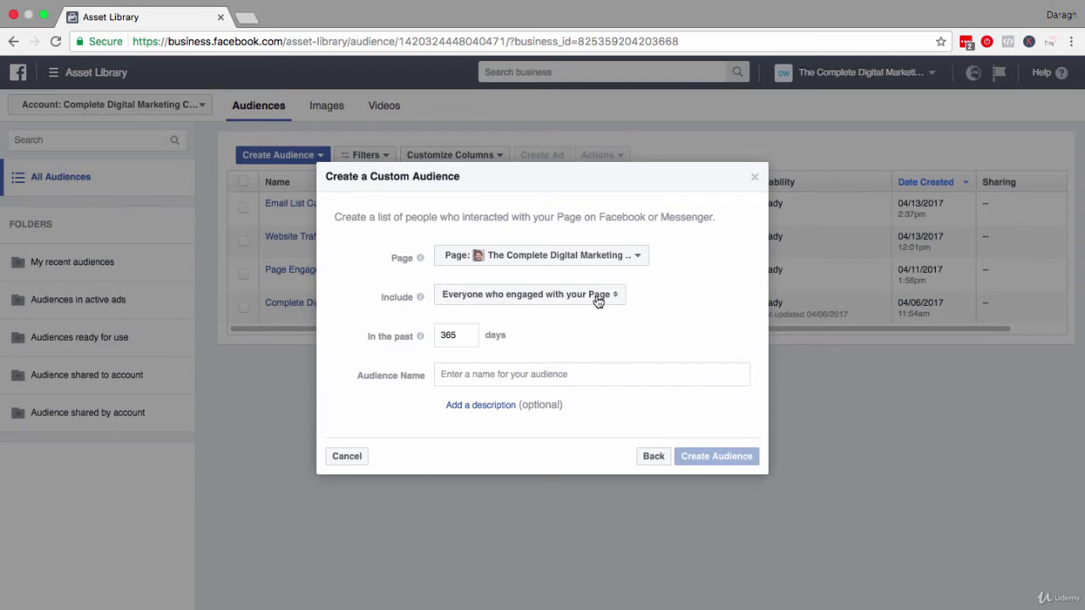
pyautogui.click(606, 301)
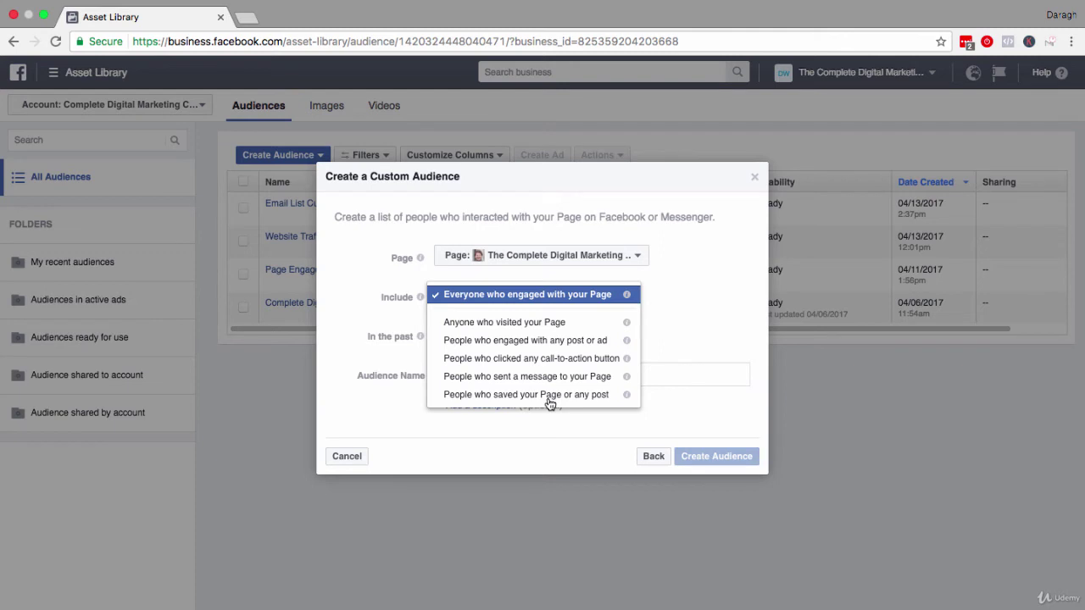
pyautogui.click(668, 334)
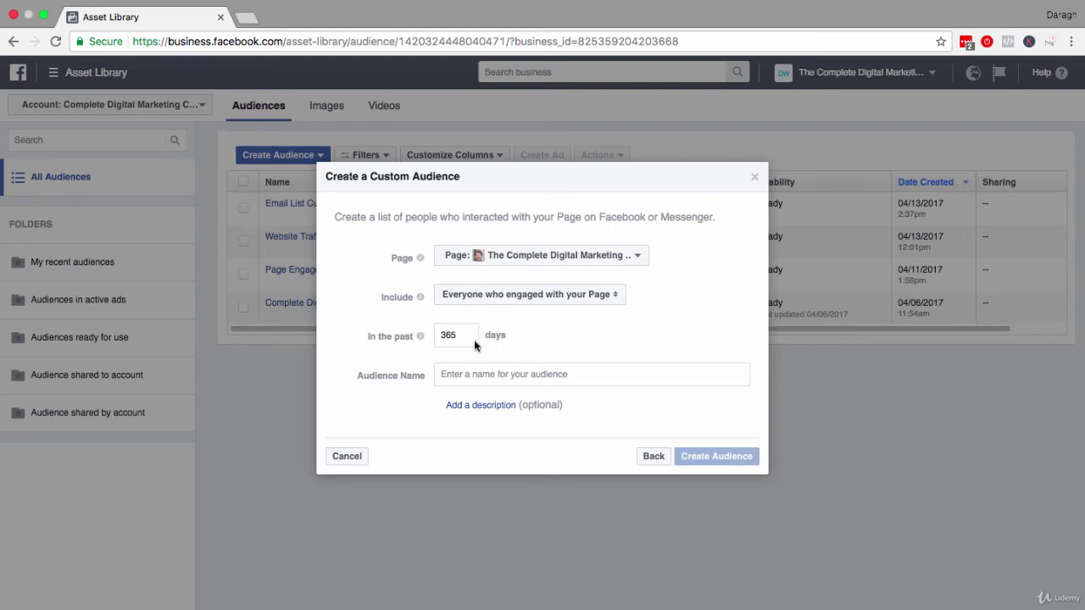
# - Name the audience "Page Engagement Custom Audience (365 days) - #2"
pyautogui.click(458, 374)
pyautogui.write('Pg')
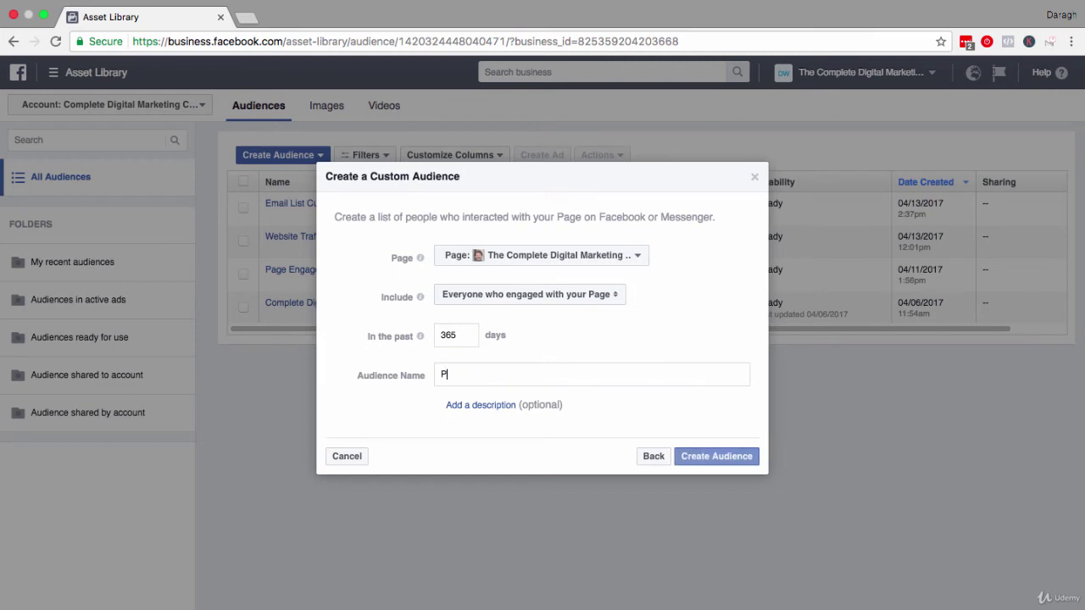
pyautogui.press('BackSpace')
pyautogui.write('age Engagee')
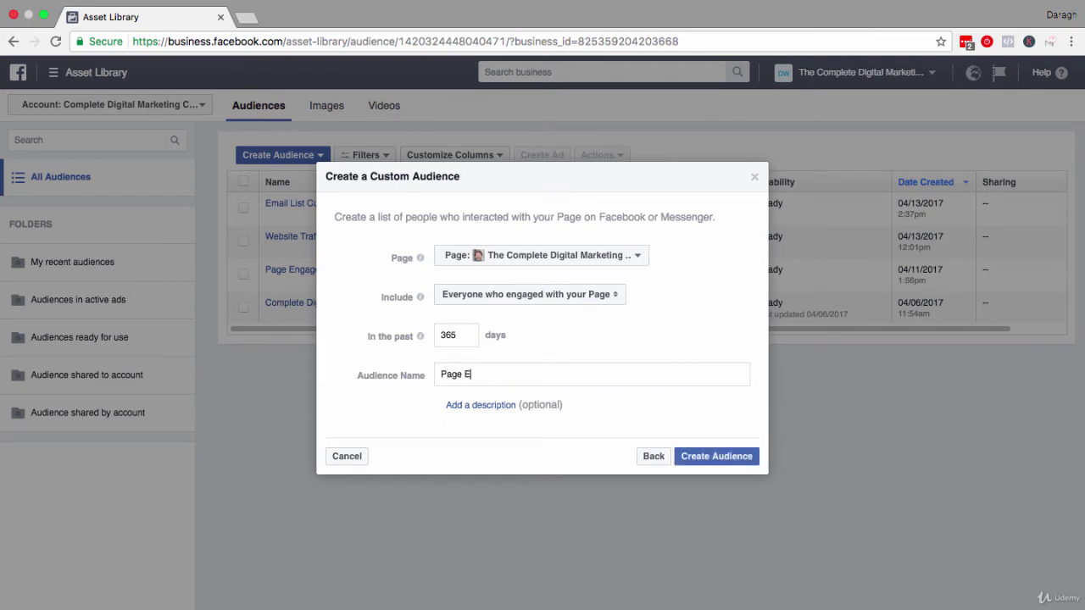
pyautogui.press('BackSpace')
pyautogui.write('ment Custom Ausience')
pyautogui.press('BackSpace')
pyautogui.press('BackSpace')
pyautogui.press('BackSpace')
pyautogui.press('BackSpace')
pyautogui.press('BackSpace')
pyautogui.press('BackSpace')
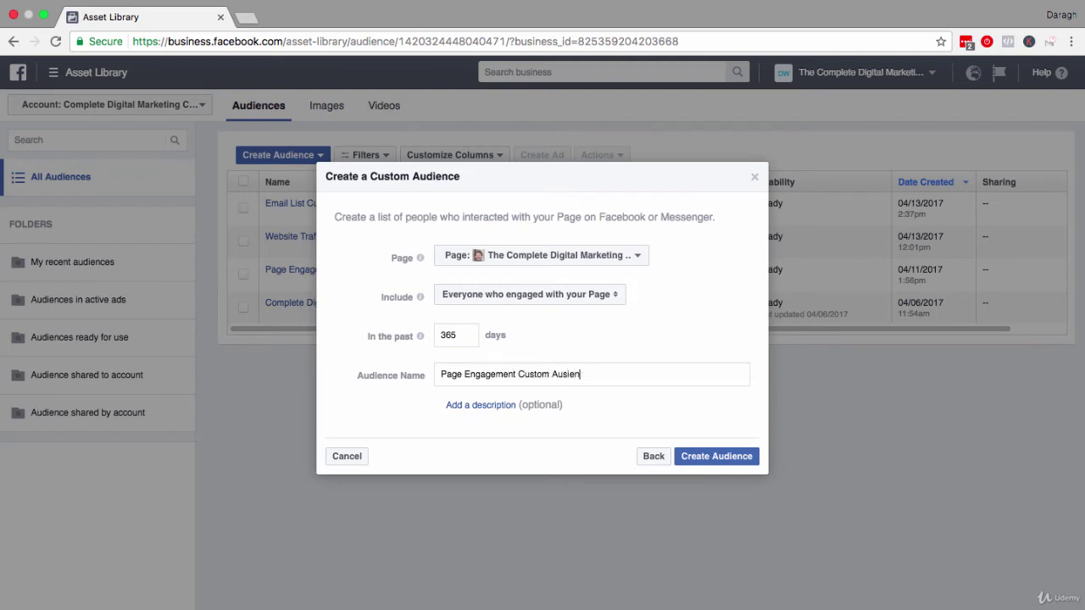
pyautogui.write('dience (365 days ) - #2')
# - Create the page engagement audience and finish the setup without creating an ad or expanding the audience
pyautogui.click(719, 458)
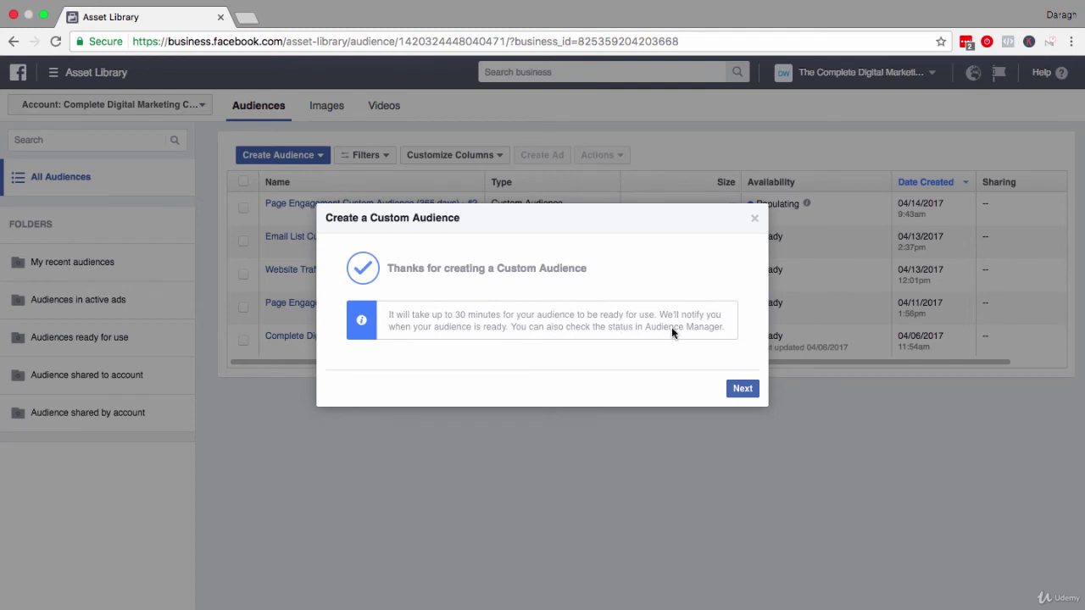
pyautogui.click(743, 389)
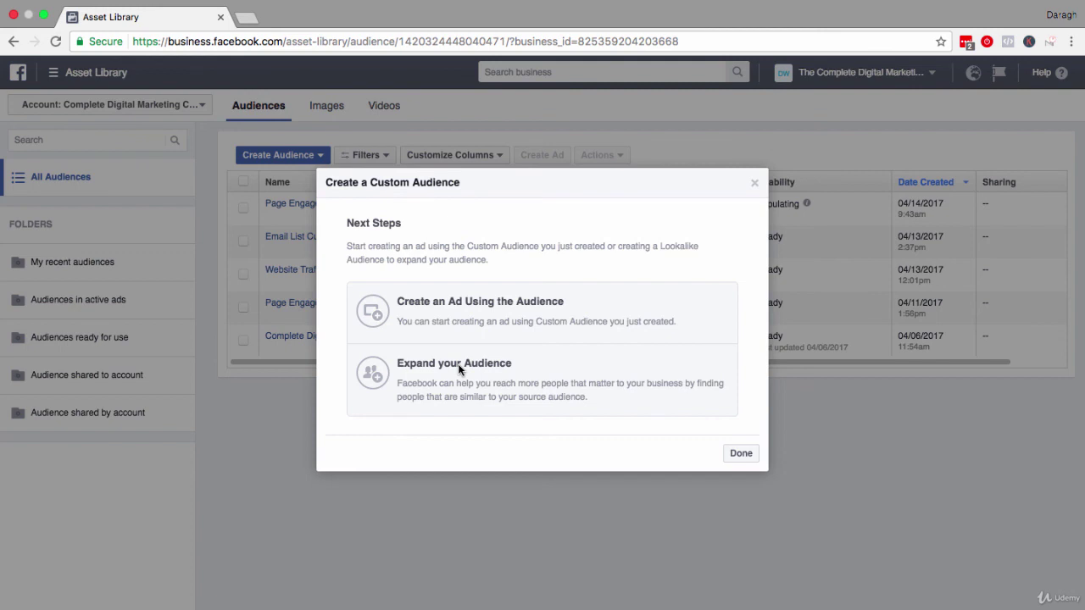
pyautogui.click(732, 454)
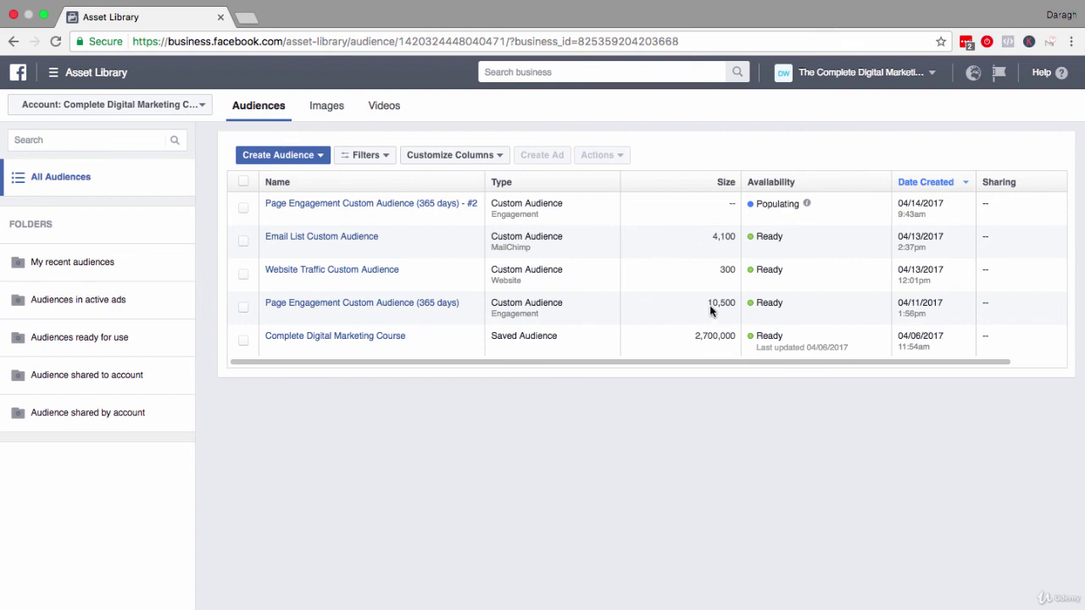
pyautogui.moveTo(707, 304); pyautogui.dragTo(738, 302)
pyautogui.click(723, 430)
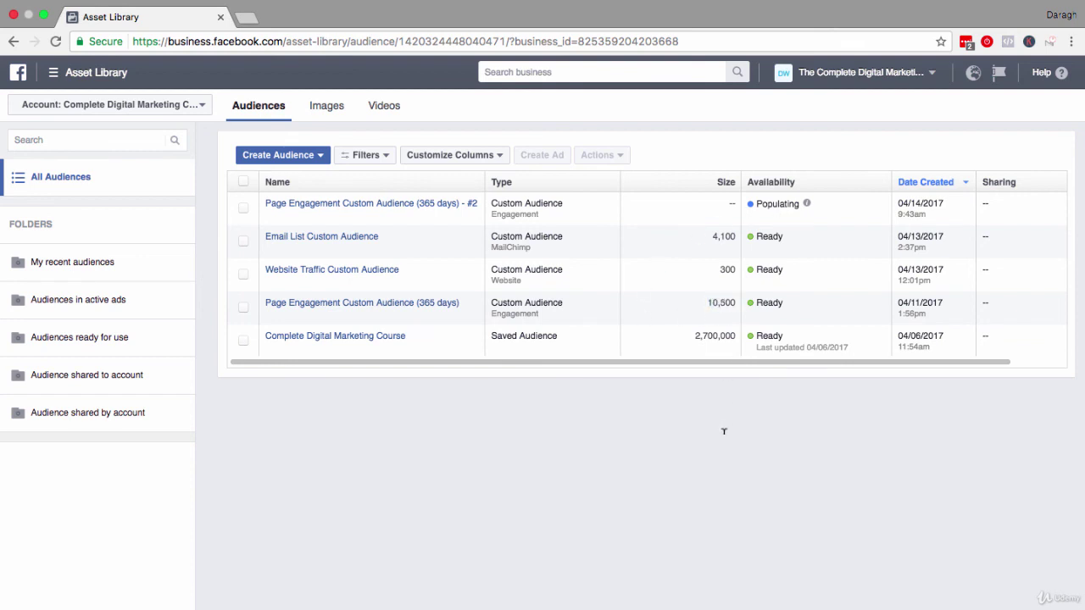